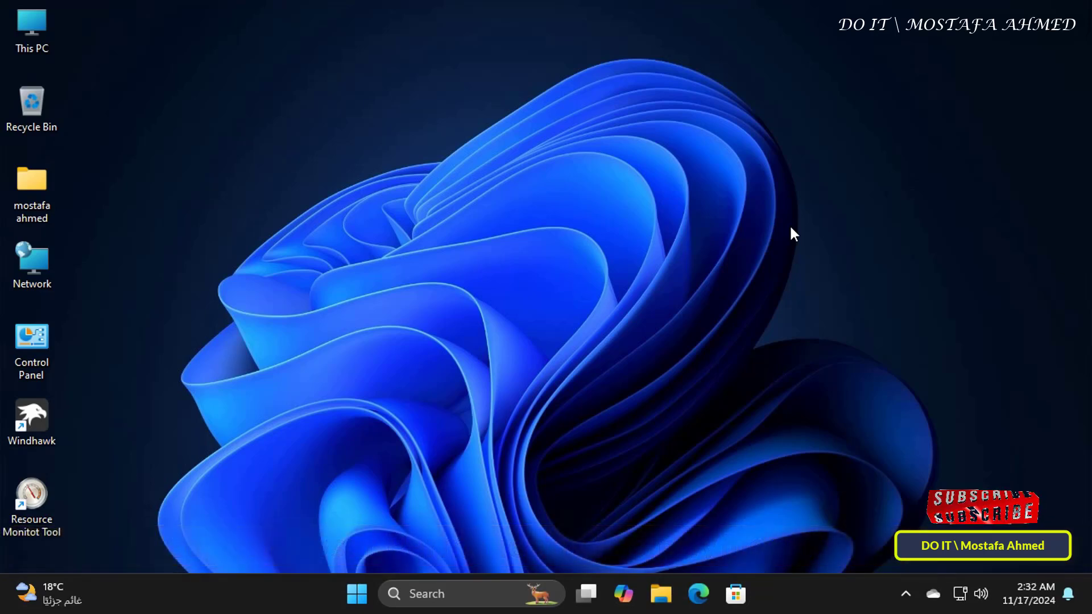
Open the Installed apps list in Windows Settings
click(357, 594)
click(754, 196)
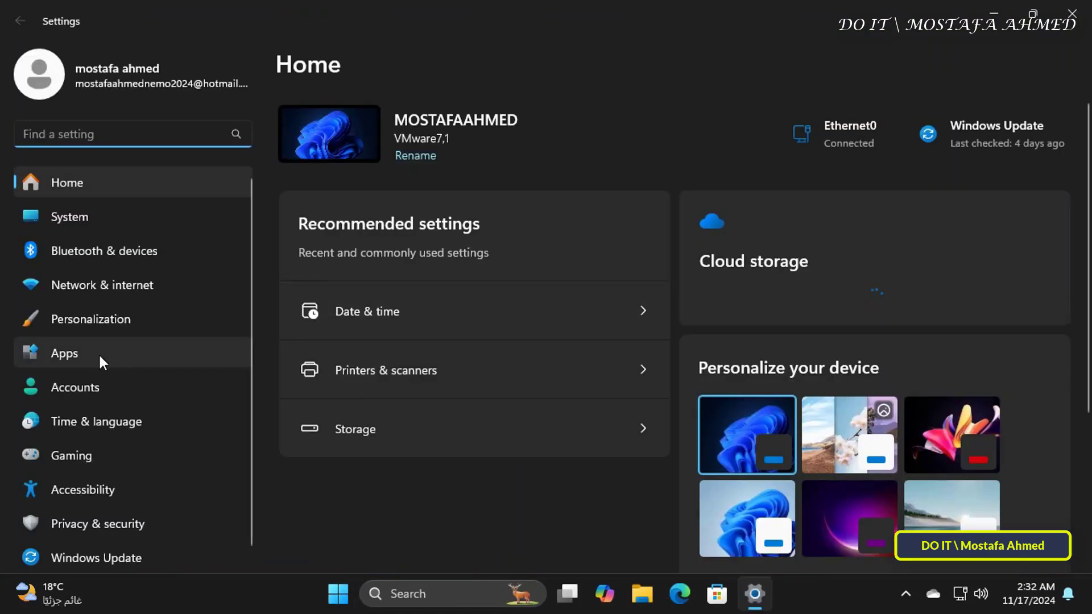
click(121, 365)
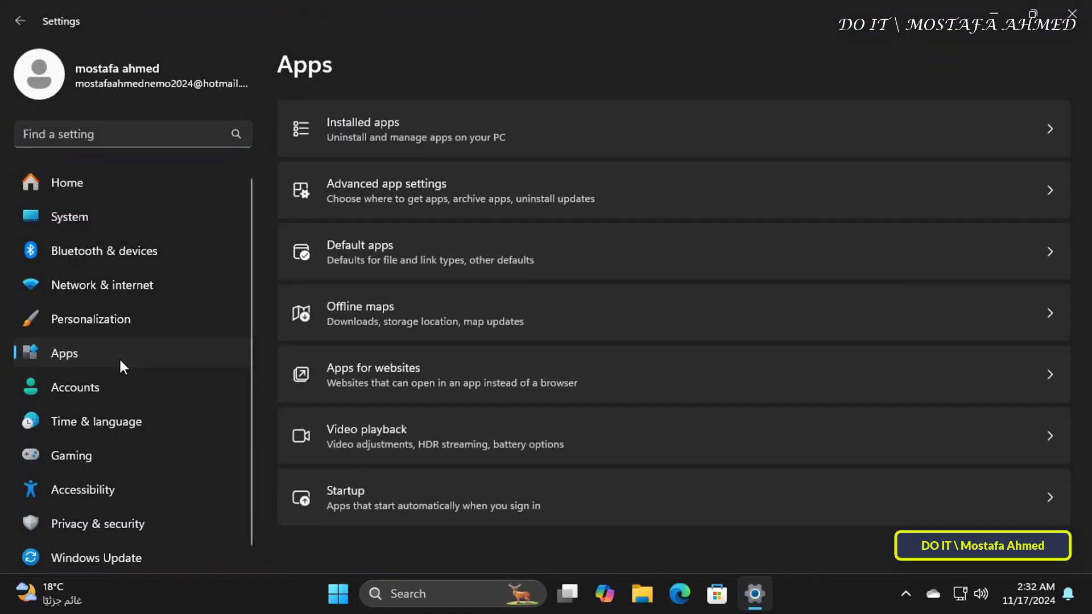
click(664, 135)
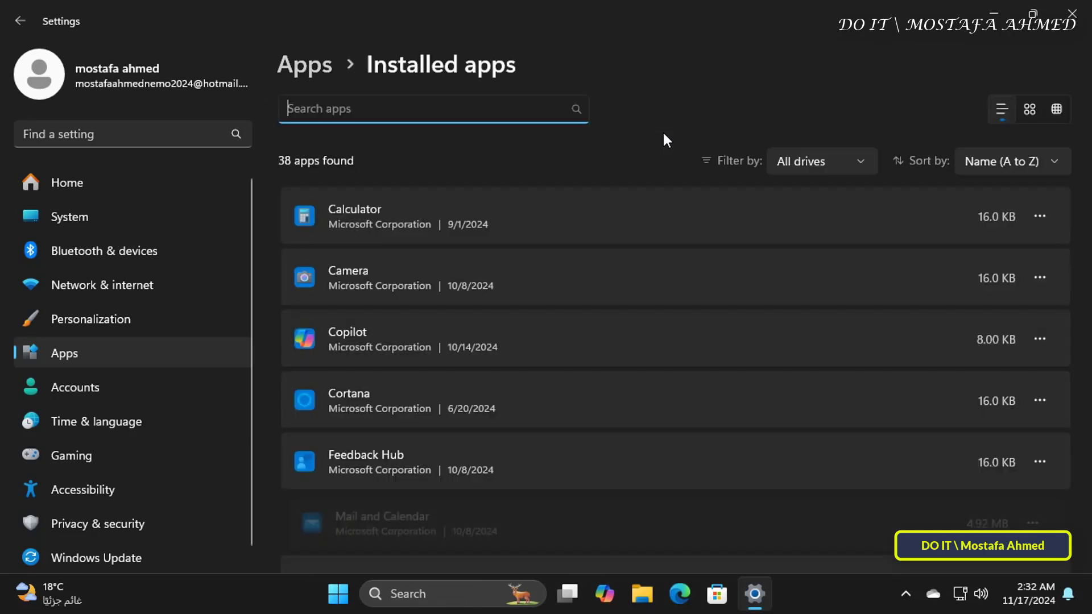
Find Microsoft Edge in the list and check its menu, which offers no uninstall option
scroll(639, 358, down, 4)
scroll(637, 369, down, 2)
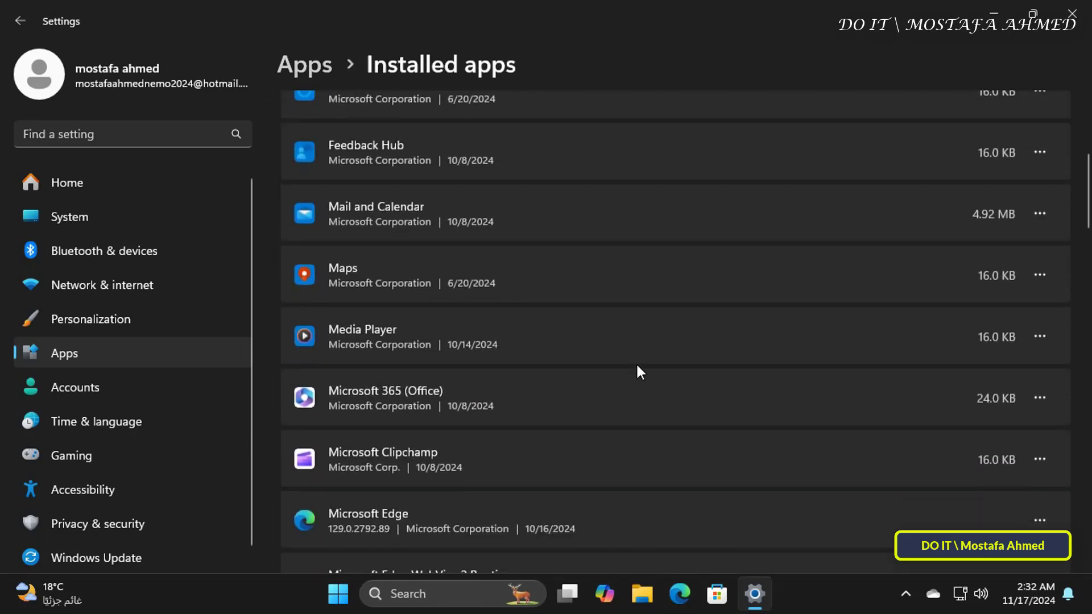
scroll(637, 370, down, 2)
scroll(637, 370, down, 1)
scroll(637, 370, down, 2)
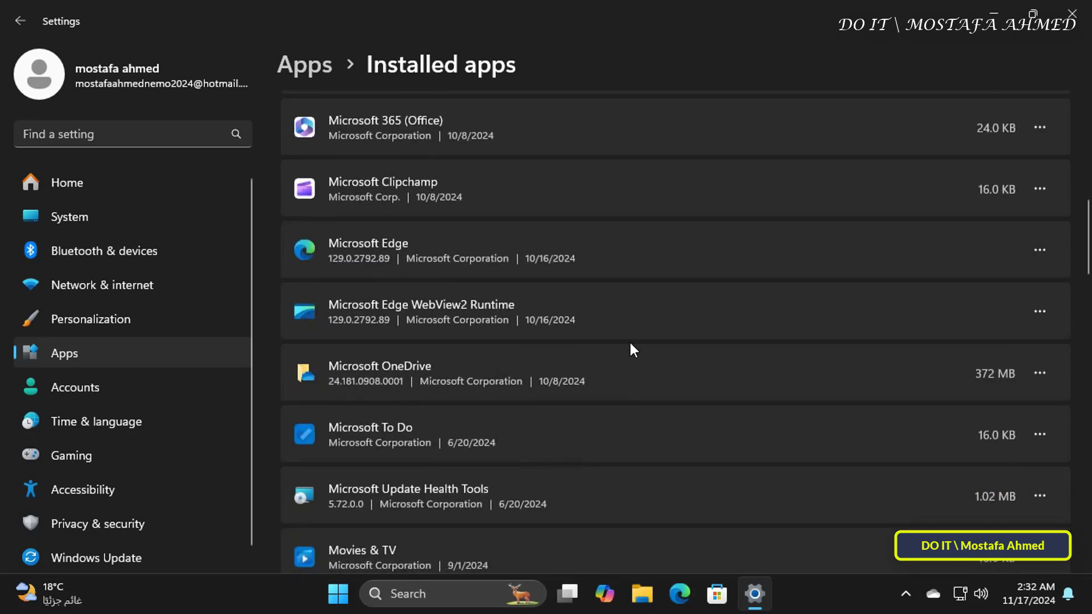
click(1037, 250)
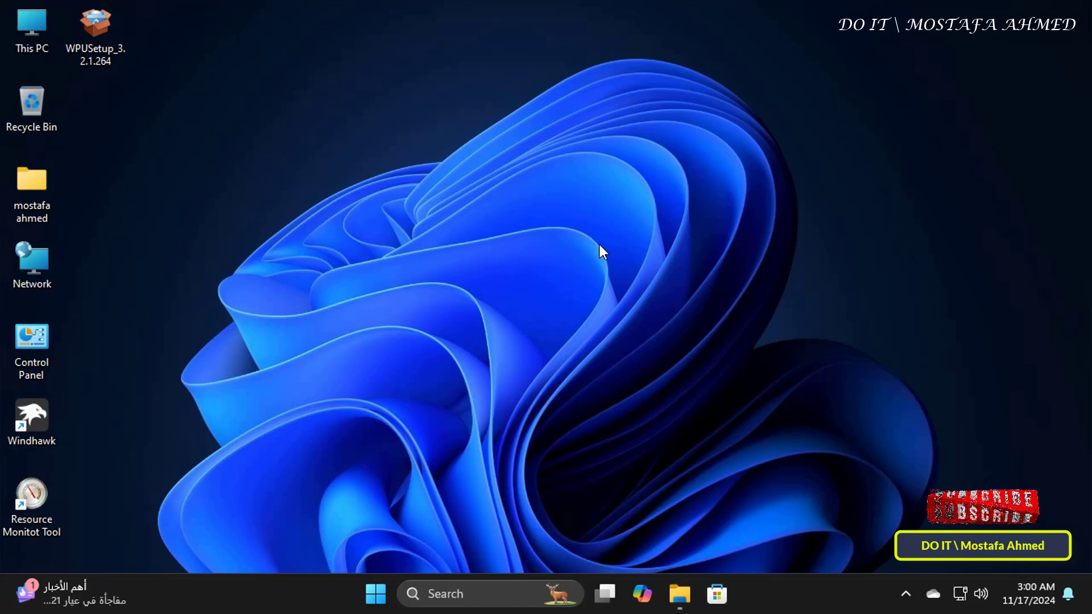
Install Wise Program Uninstaller from WPUSetup without the user guide, and approve its UAC prompt
double_click(94, 49)
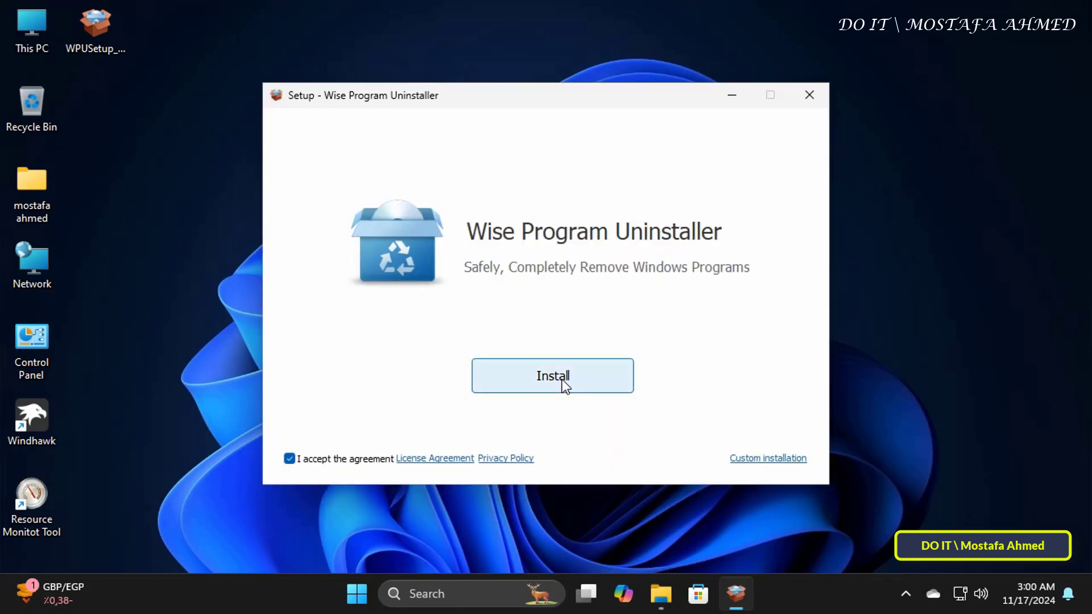
click(561, 379)
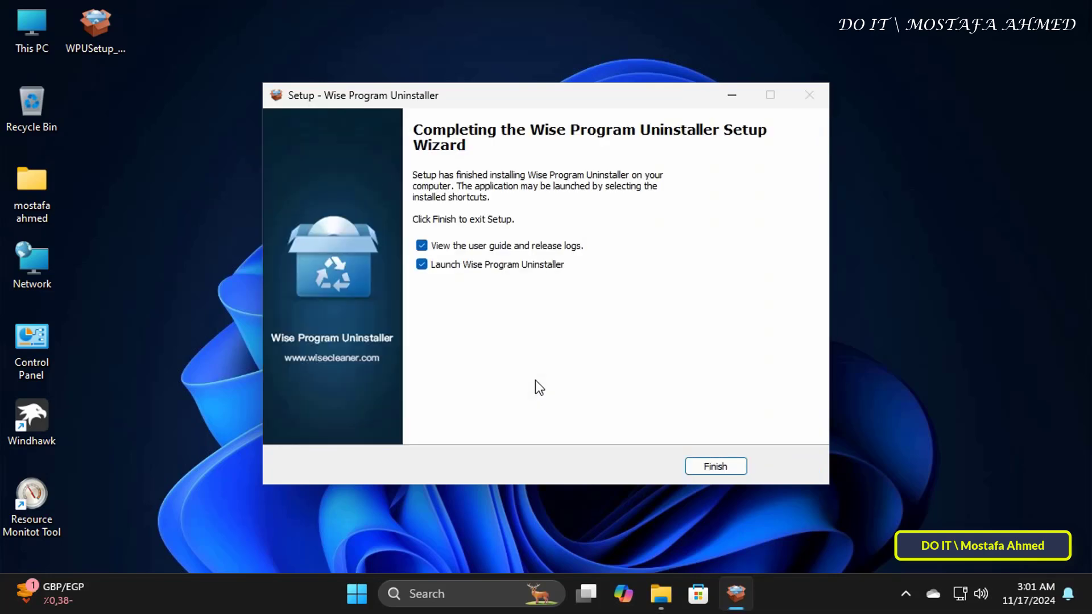
click(520, 246)
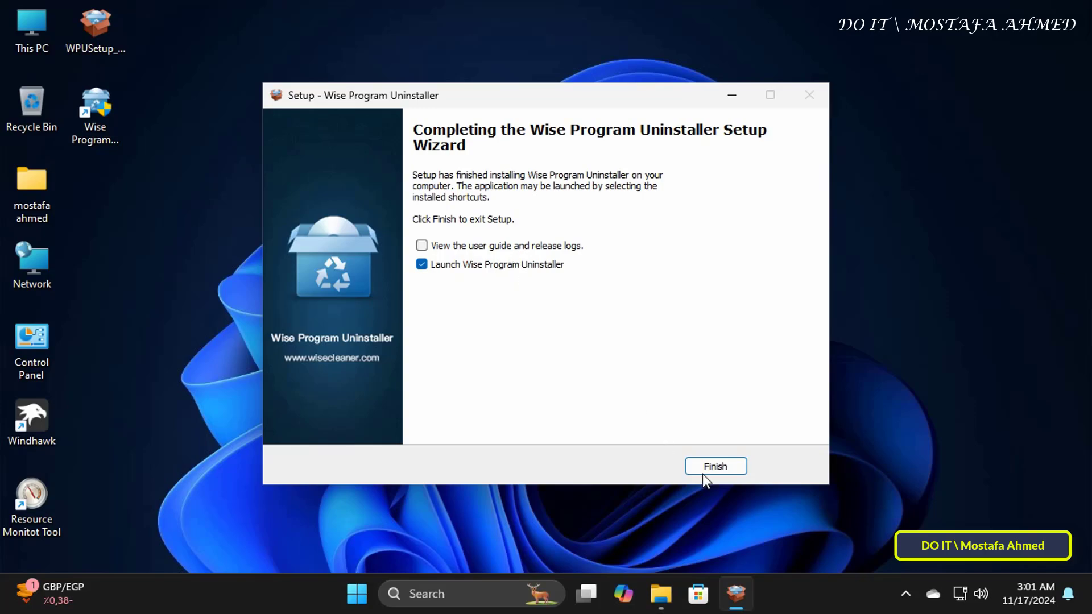
click(715, 466)
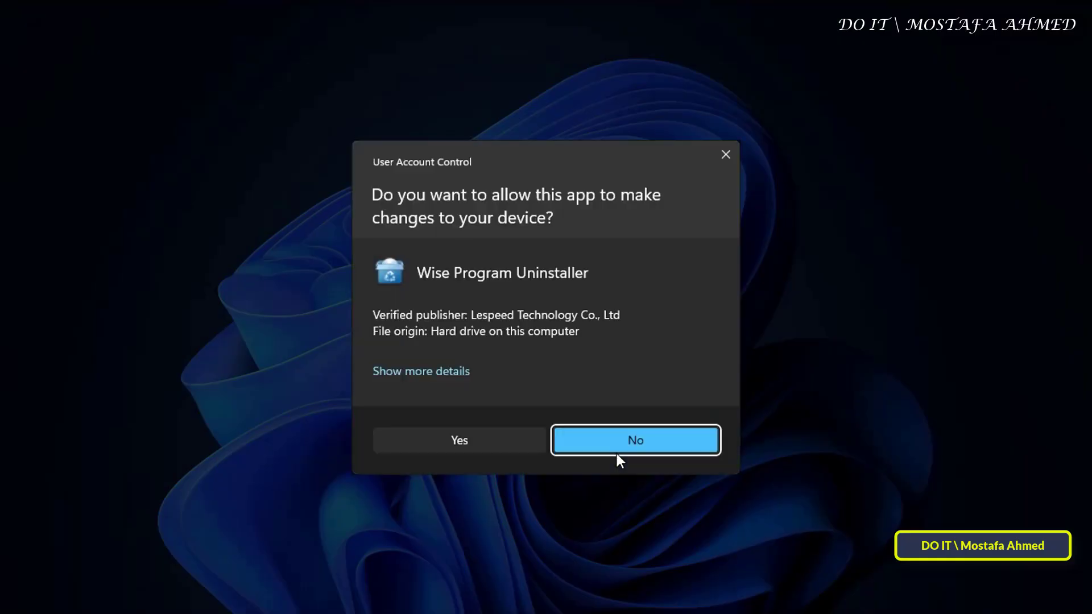
click(514, 437)
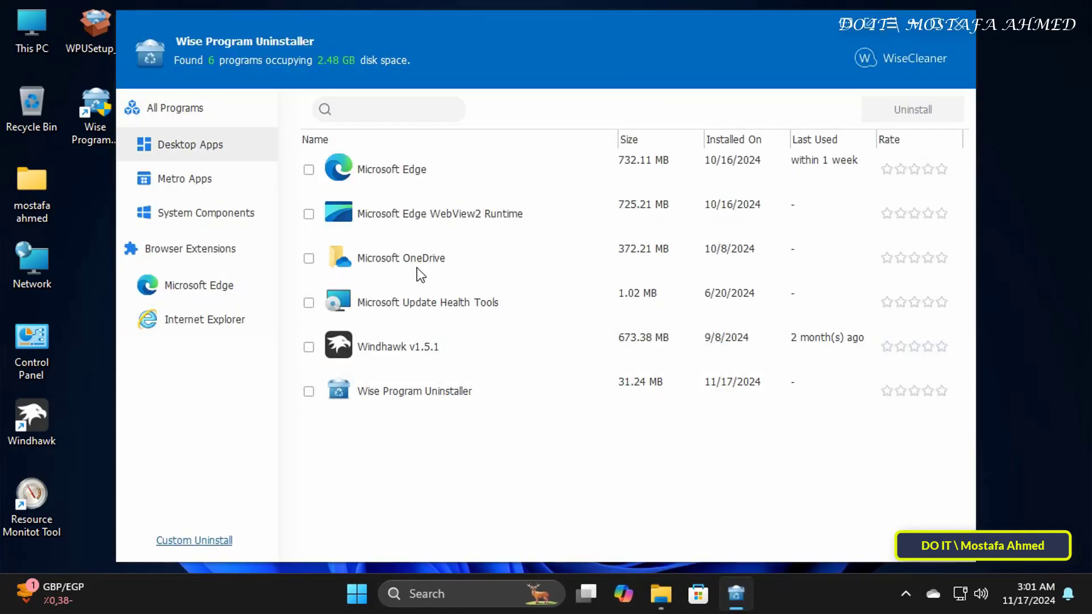
Force uninstall Microsoft Edge from the desktop programs list
click(309, 170)
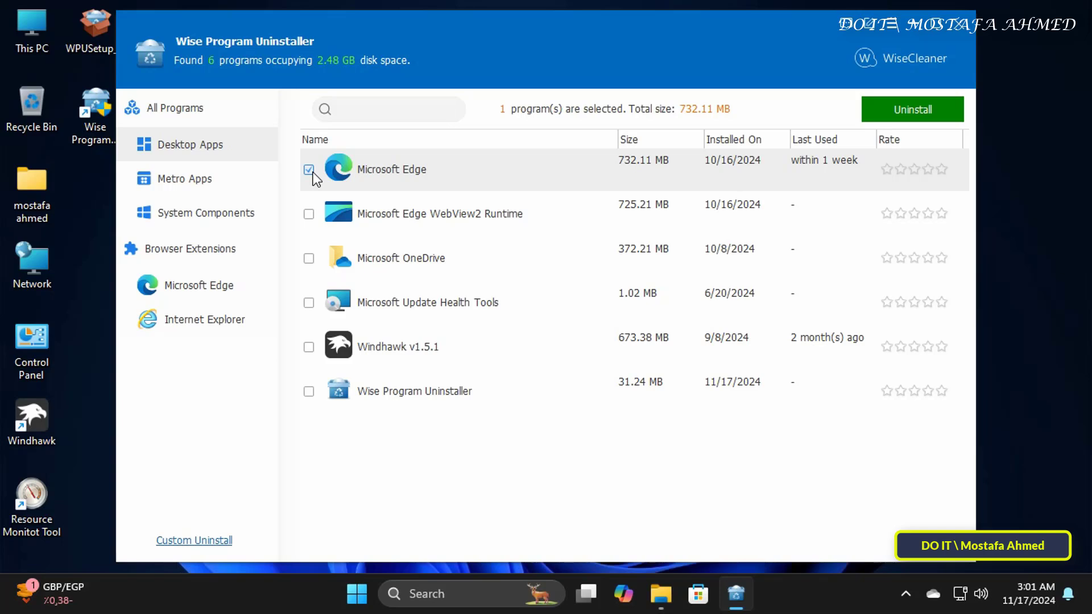
click(499, 179)
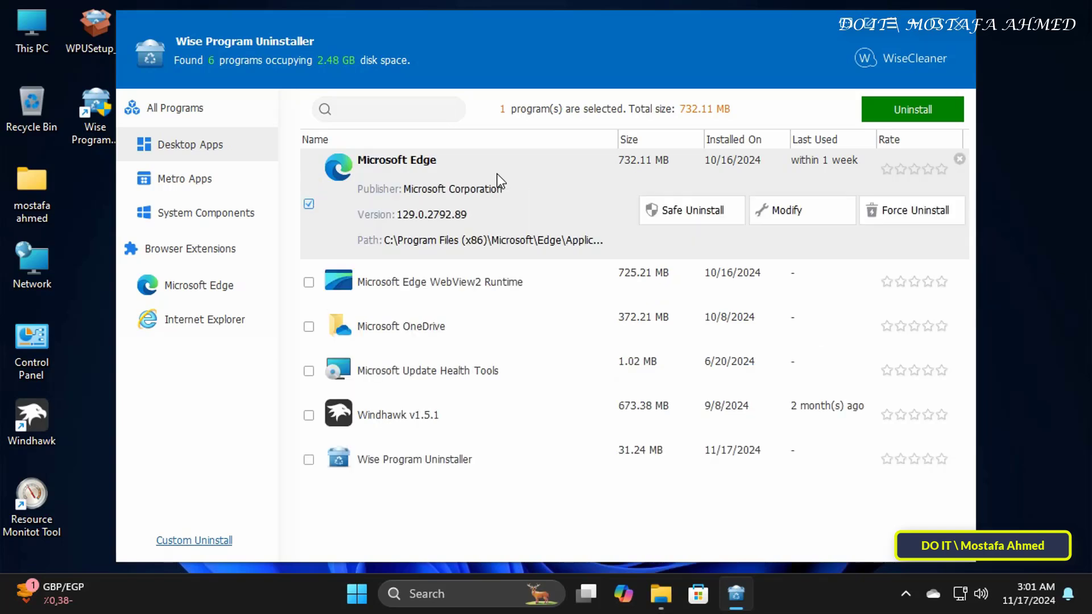
click(912, 211)
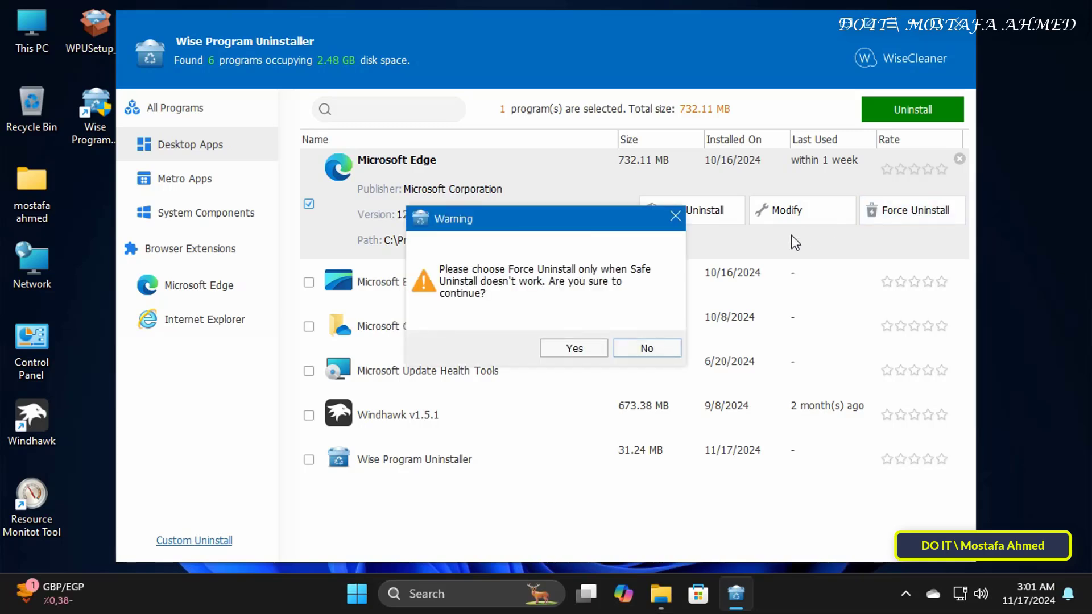
click(555, 350)
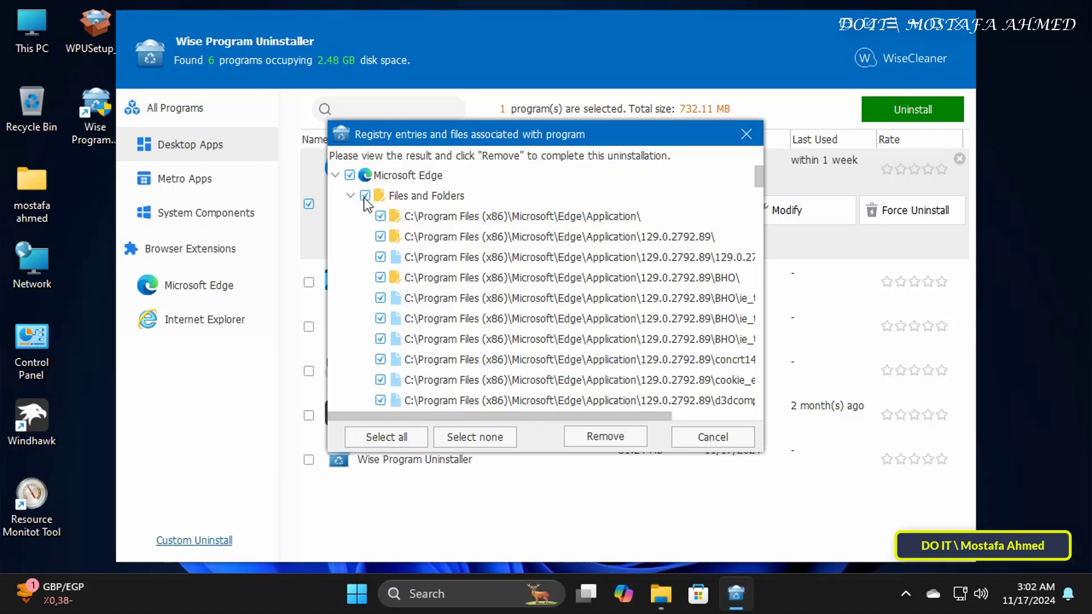
Select and remove all of Edge's leftover files and registry entries
scroll(395, 386, down, 4)
scroll(397, 387, down, 5)
scroll(394, 391, down, 5)
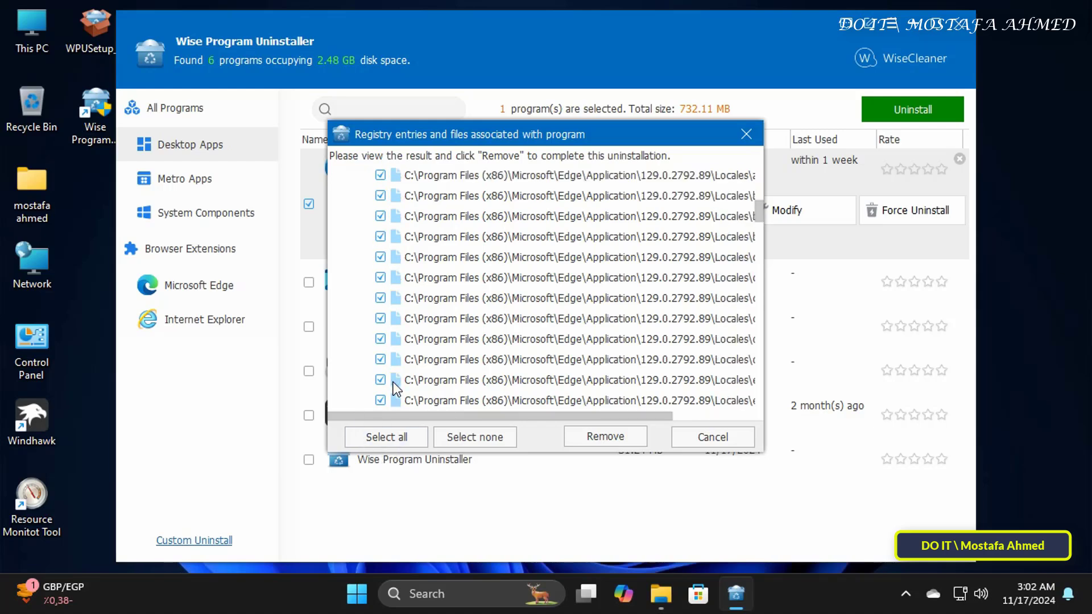
scroll(392, 395, down, 3)
scroll(390, 401, down, 3)
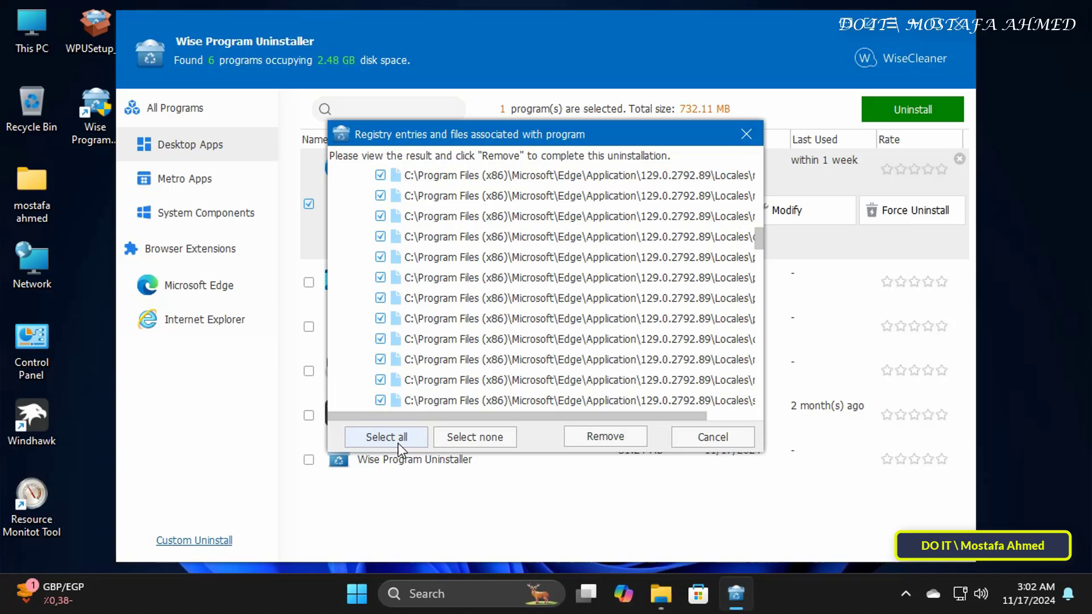
click(582, 436)
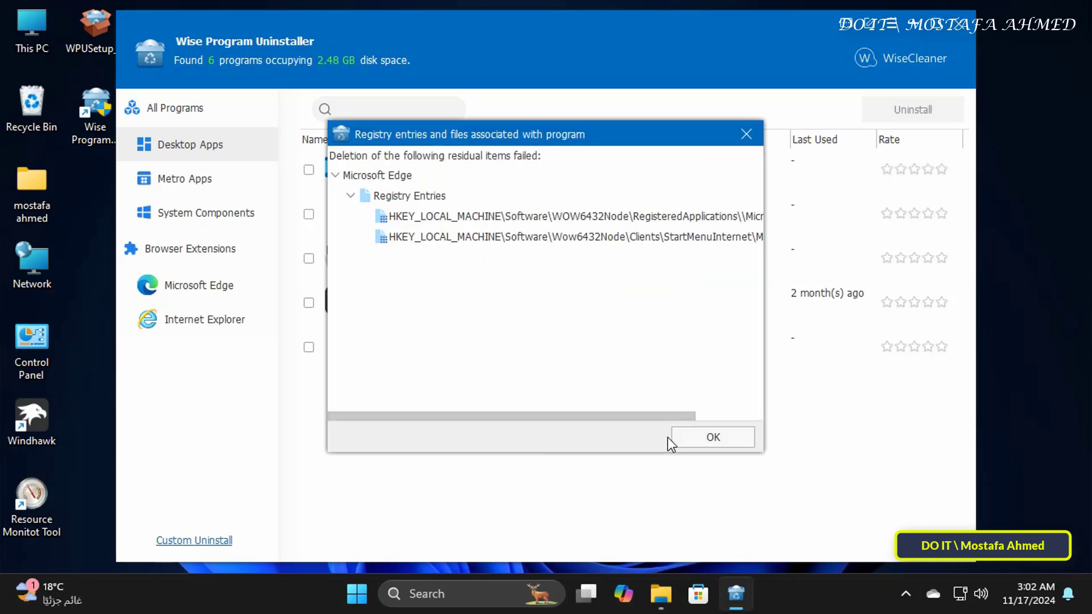
Uninstall the Edge relevant text changes and Google Docs Offline extensions, accepting the sync warning
click(705, 436)
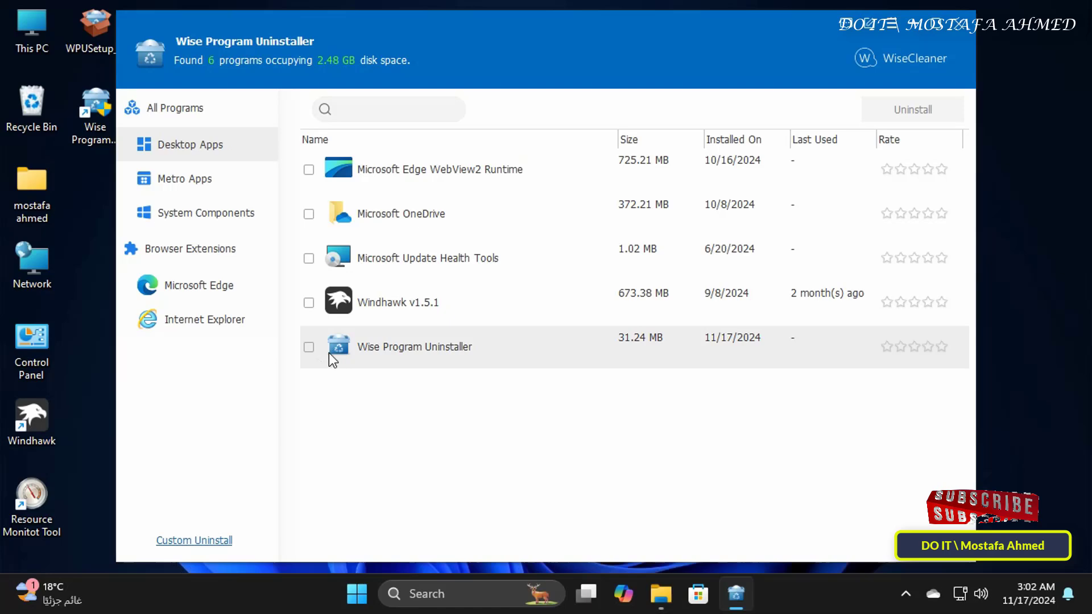
click(206, 288)
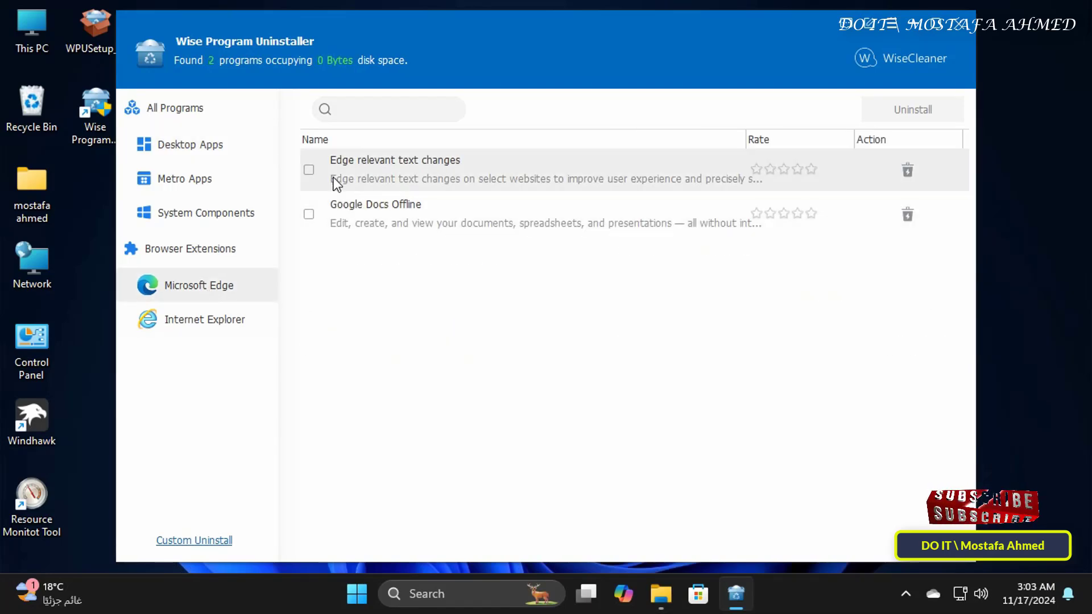
click(310, 171)
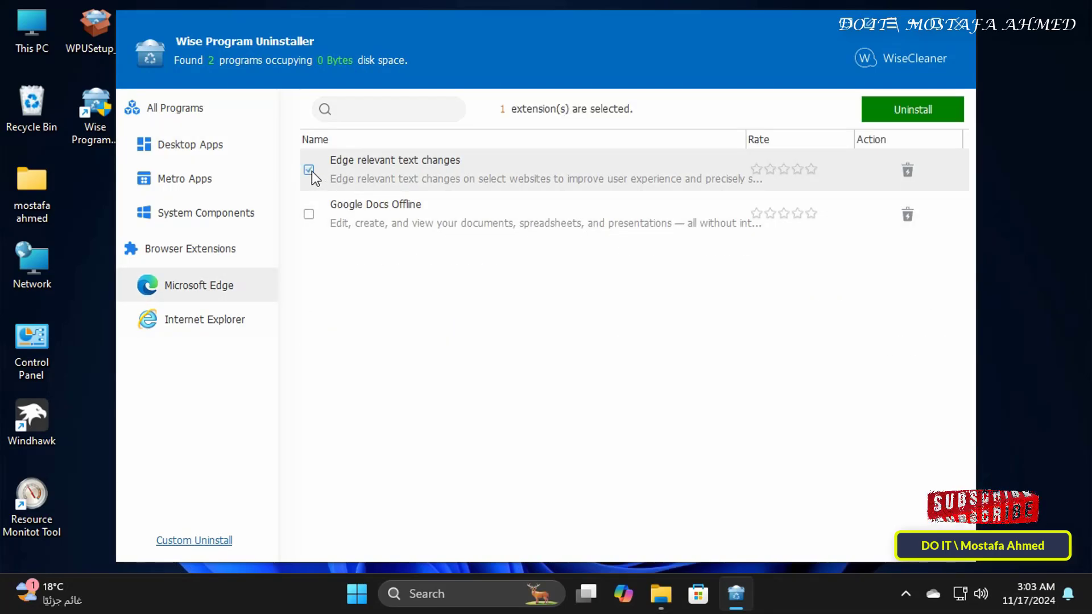
click(309, 214)
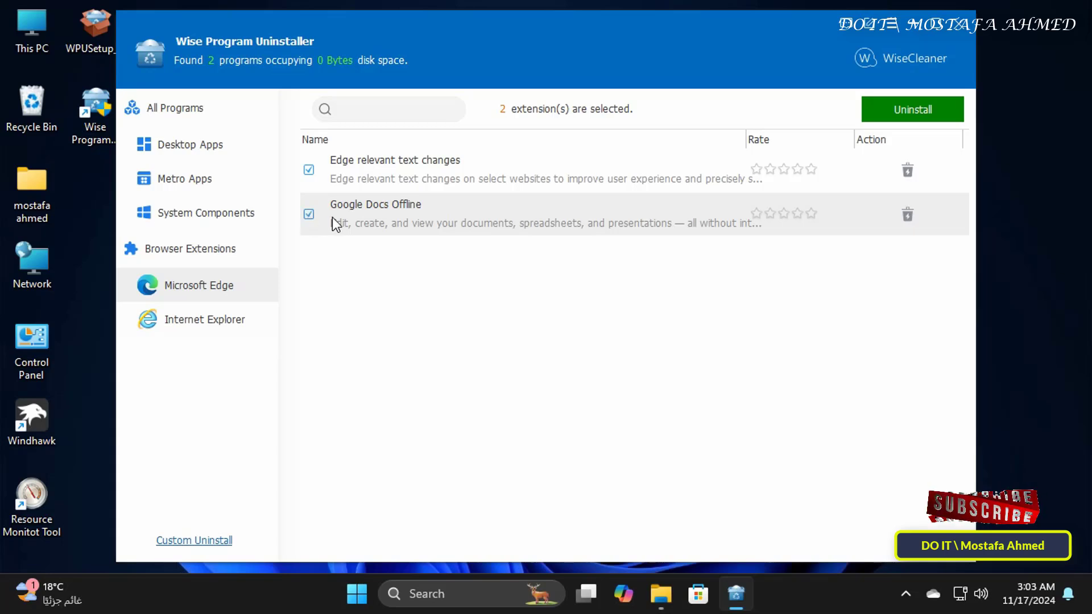
click(896, 118)
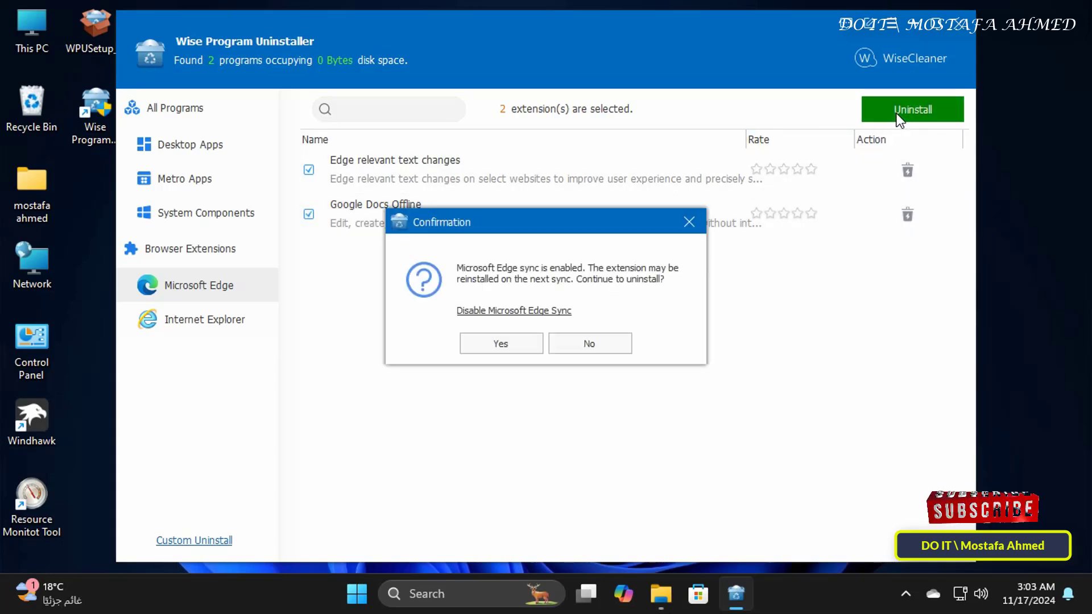
click(524, 341)
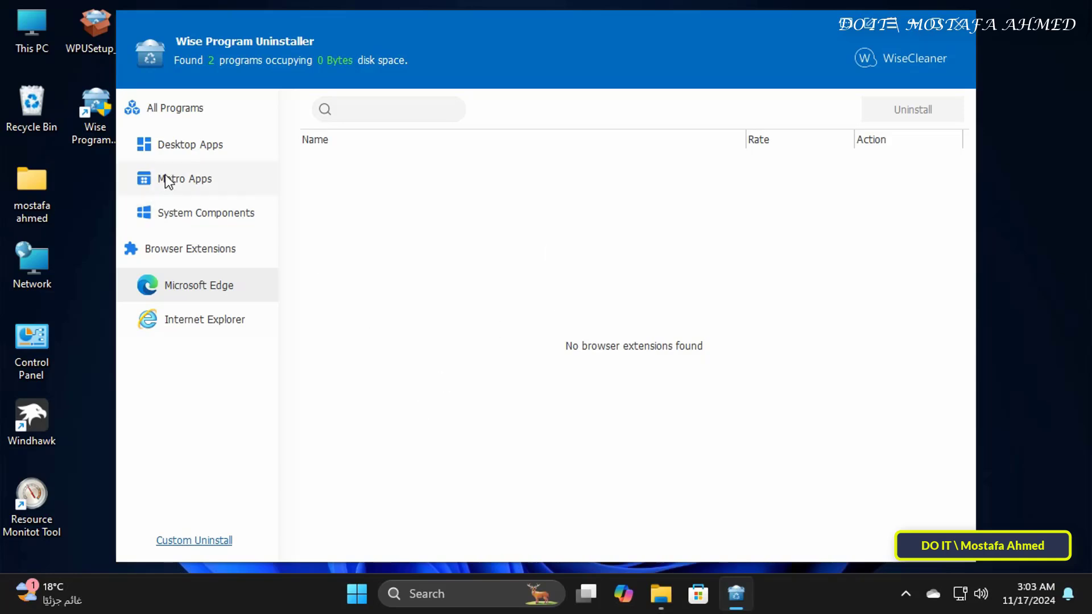
Select the Microsoft Edge app in the Metro Apps list
click(188, 179)
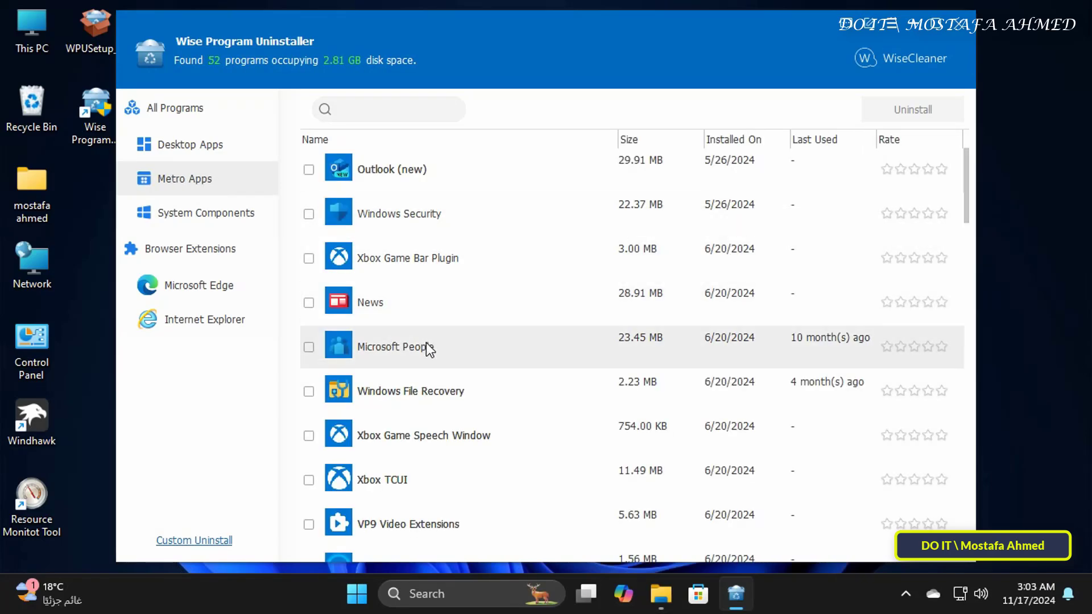
scroll(425, 344, down, 3)
scroll(426, 342, down, 2)
scroll(425, 342, down, 1)
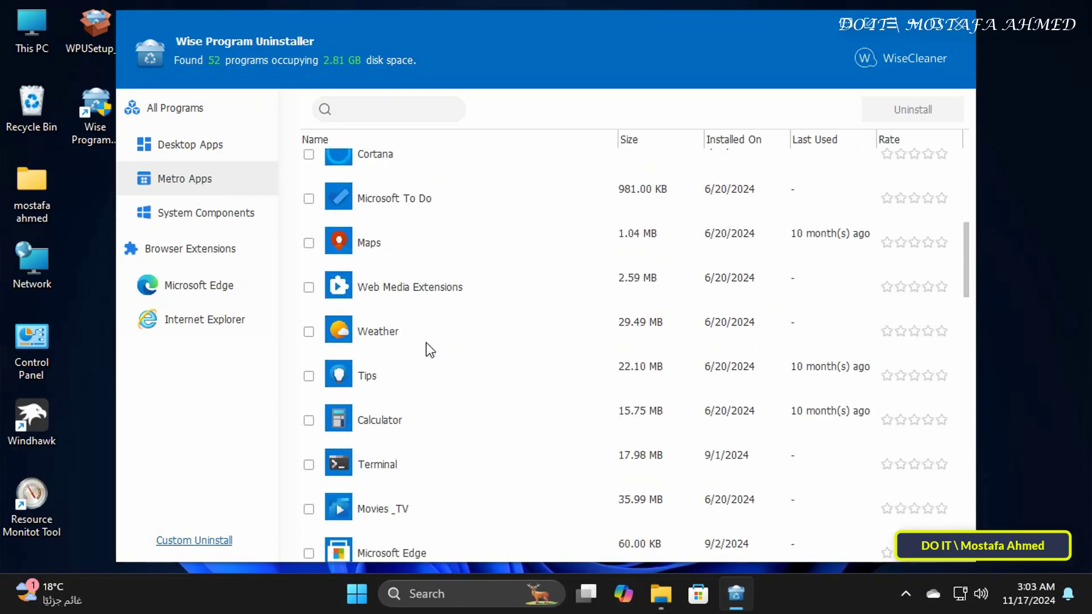
scroll(426, 342, down, 2)
scroll(425, 342, down, 1)
scroll(426, 342, down, 1)
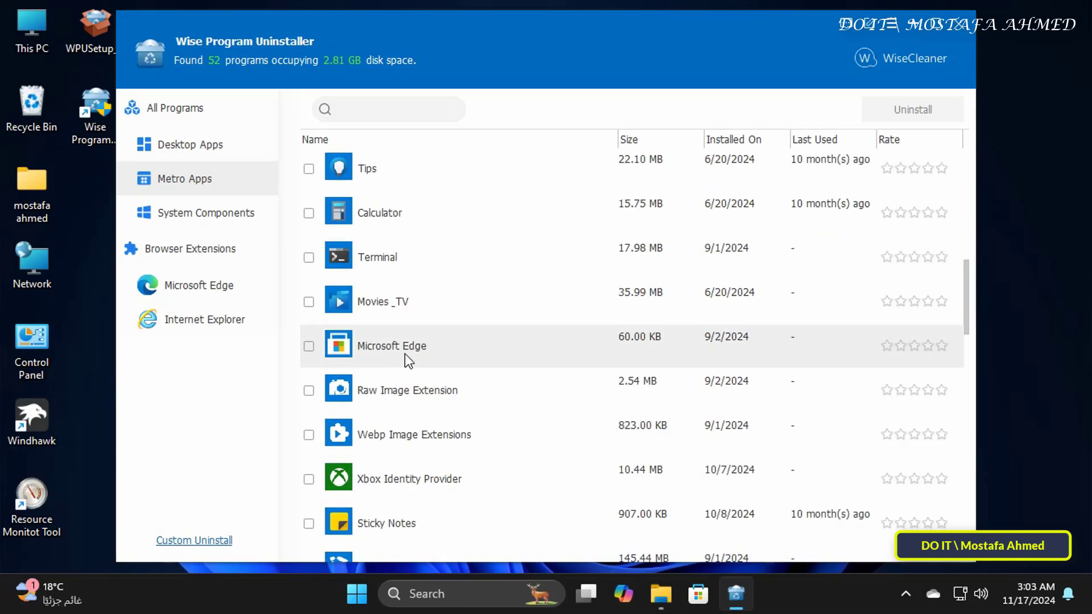
click(309, 346)
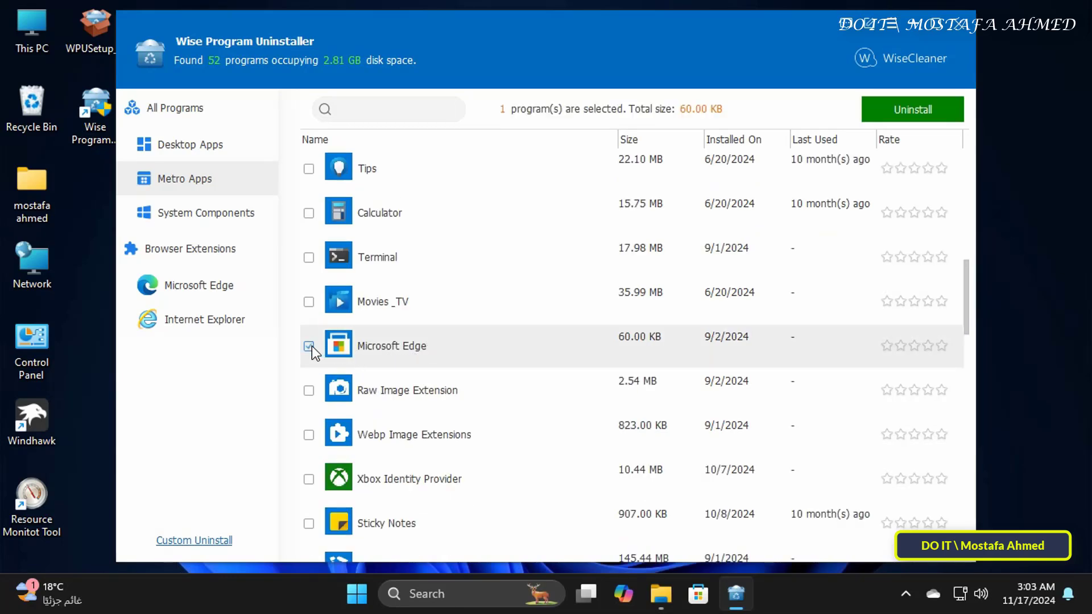
Uninstall the Microsoft Edge Metro app with system restore enabled, then close the uninstaller, declining feedback
click(937, 103)
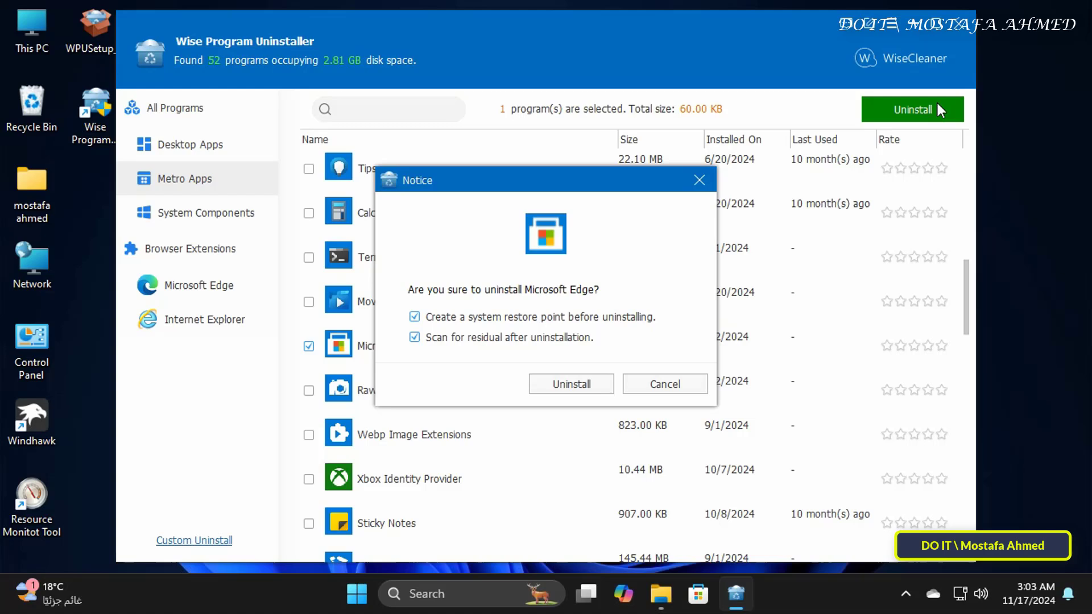
click(572, 387)
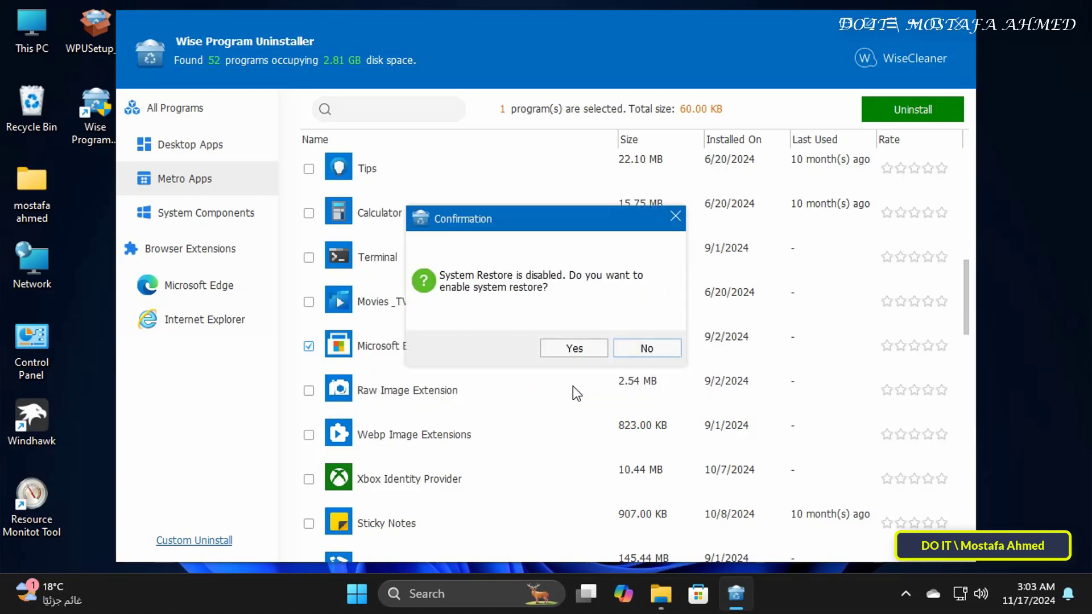
click(586, 353)
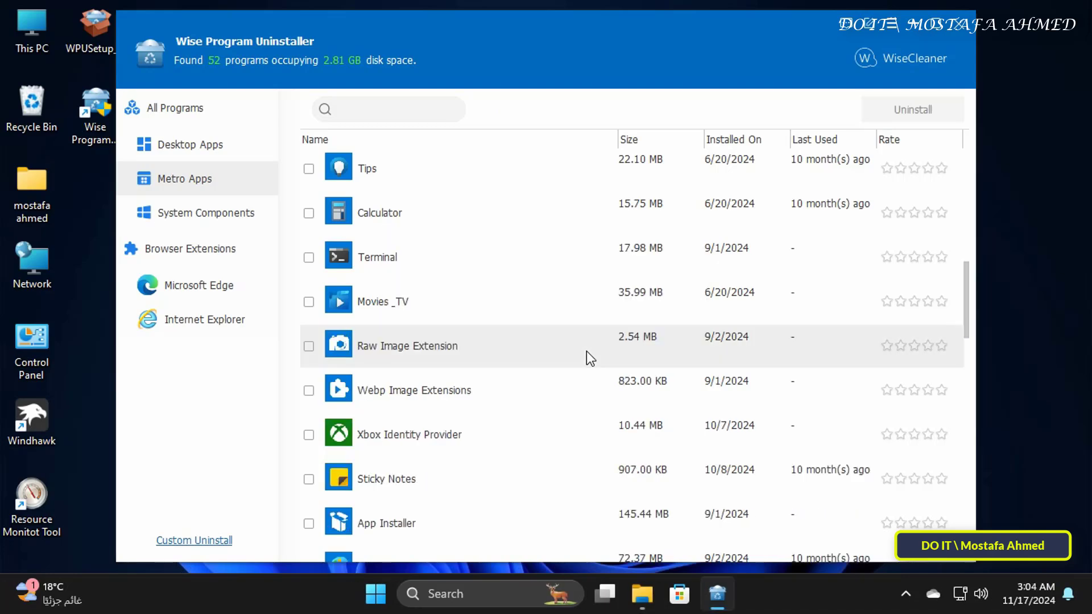
click(961, 23)
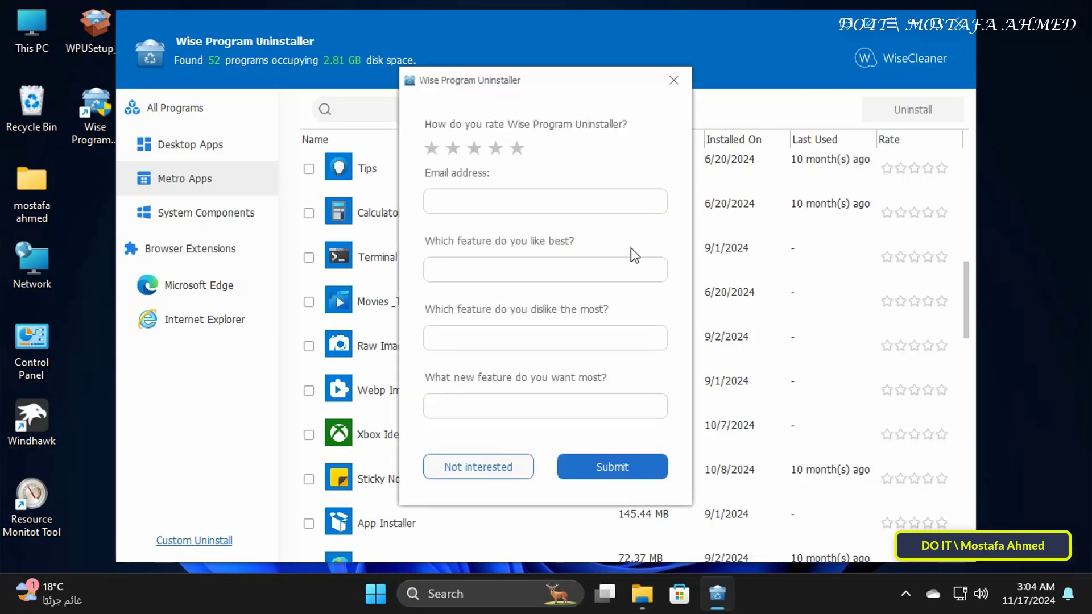
click(480, 463)
Search the Start menu for Microsoft Edge
click(396, 598)
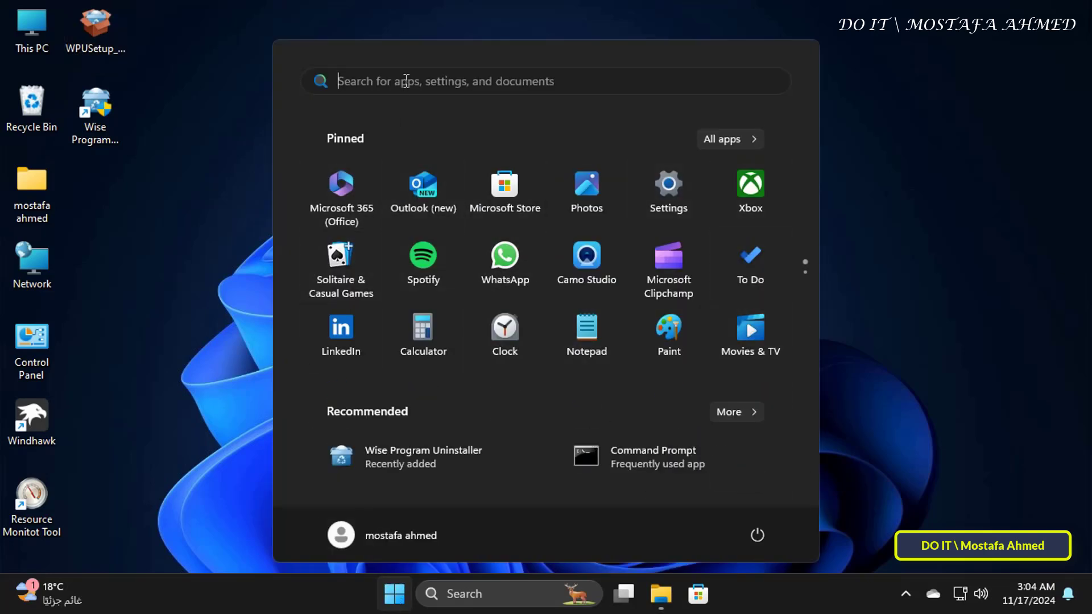
text(ed)
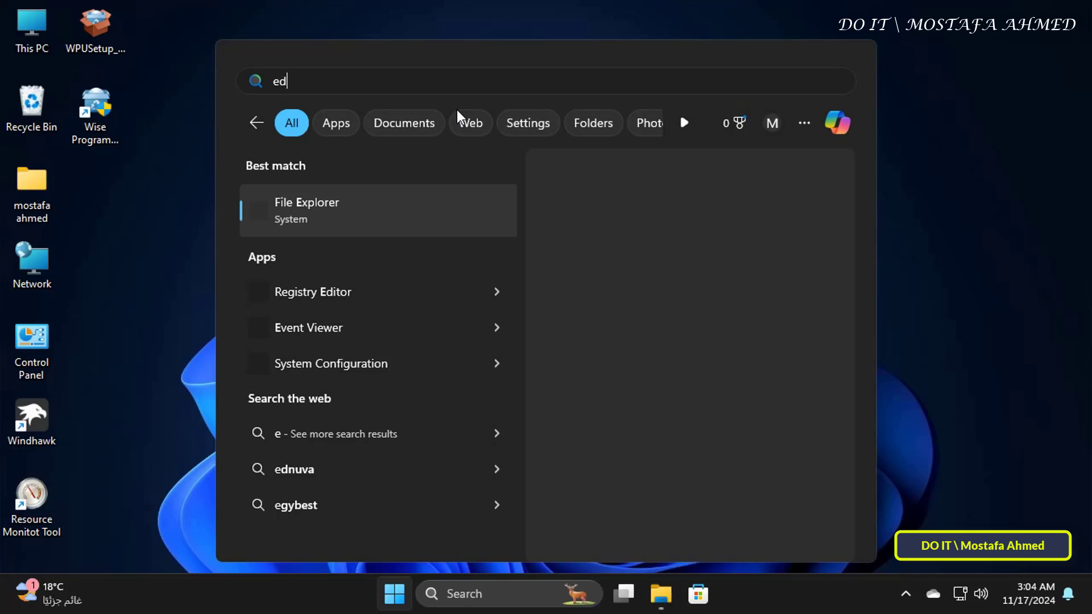
text(ge)
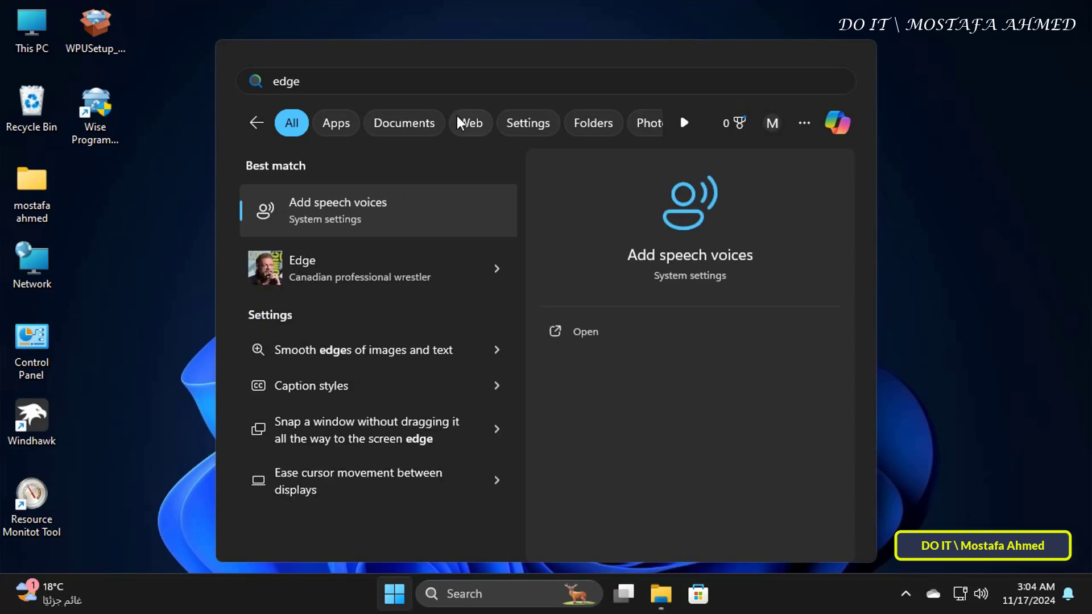
text(micr)
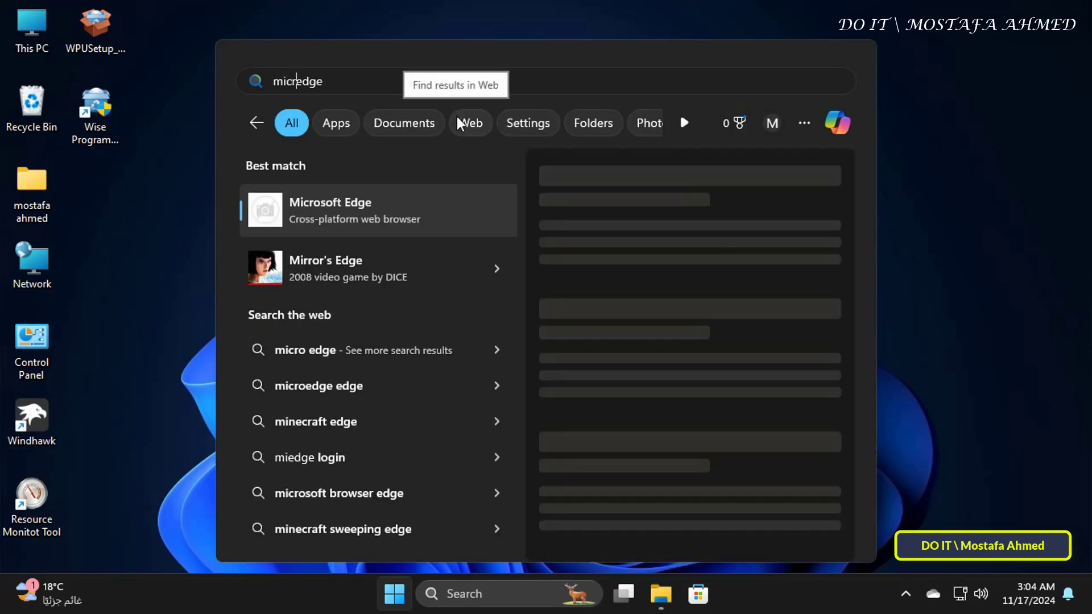
text(osoft)
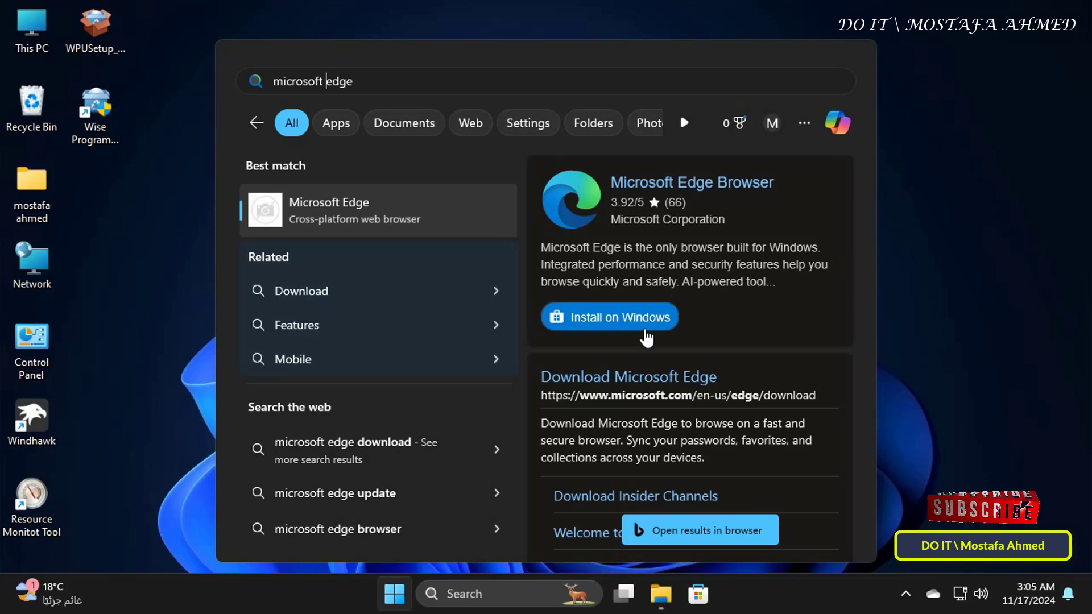
click(994, 324)
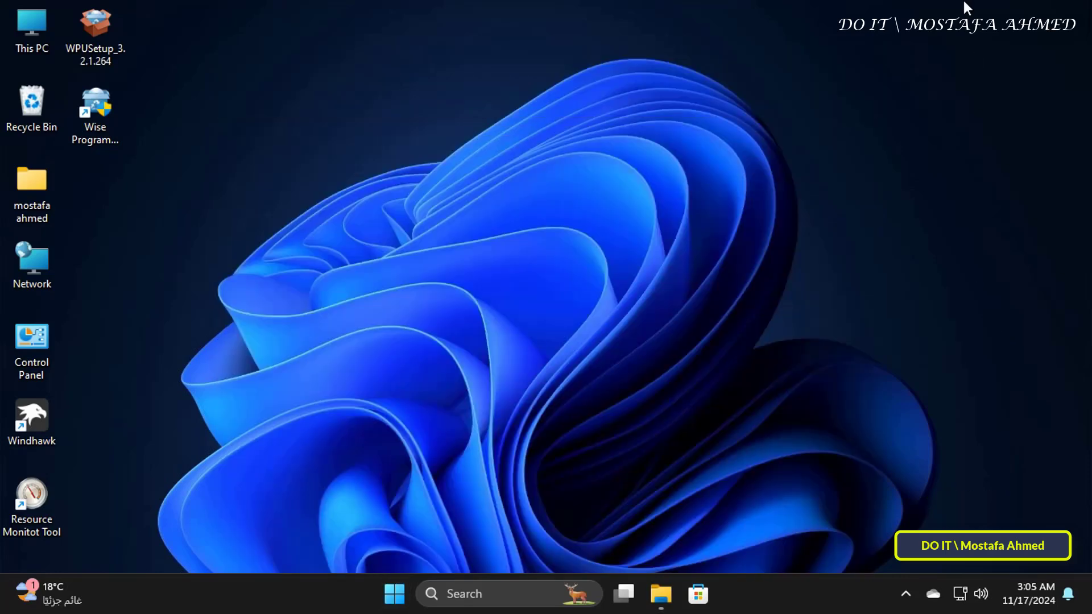